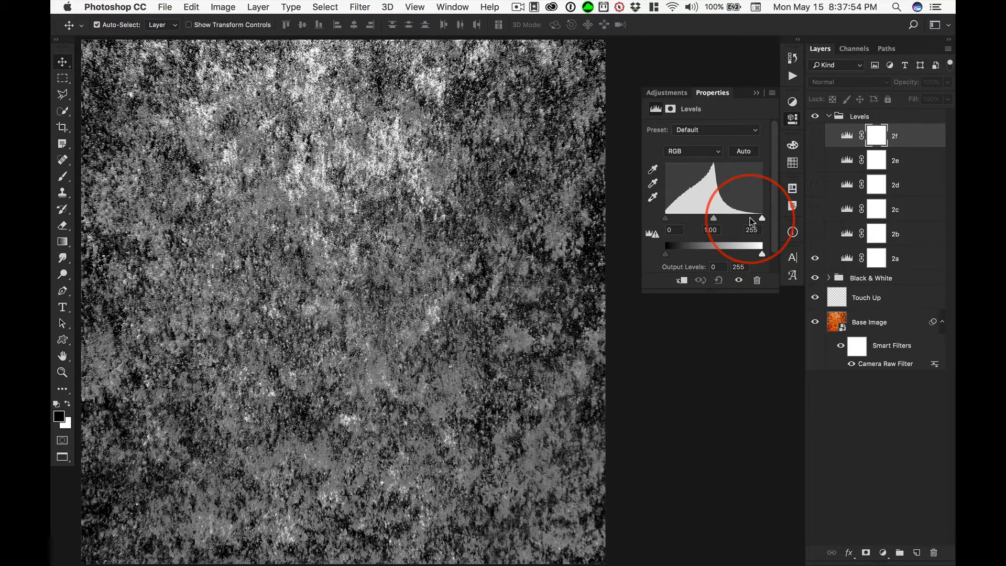
Start recording a new action named "Levels Settings" in the 5000 px Textures set, after the Levels action
click(792, 76)
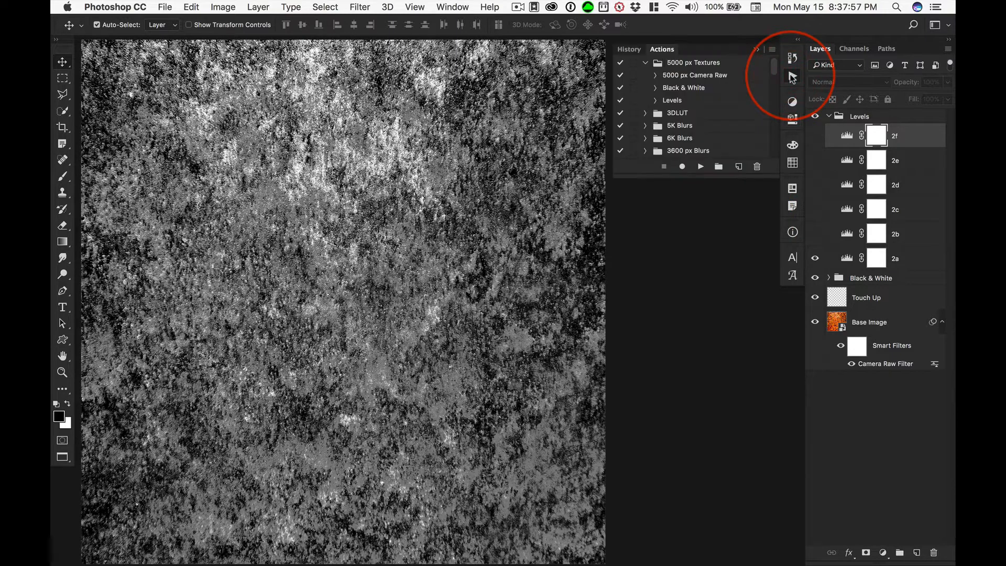
click(668, 100)
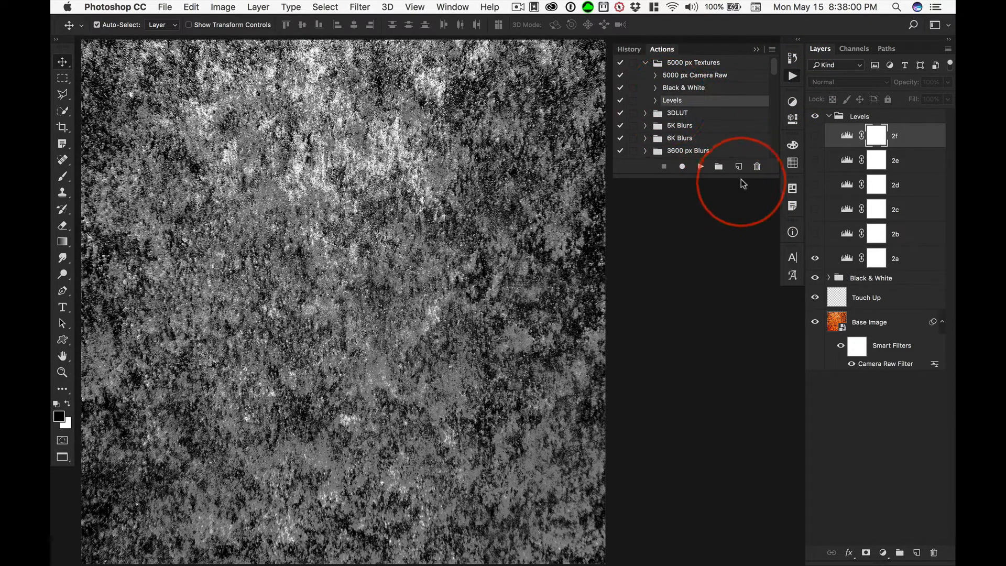
click(739, 166)
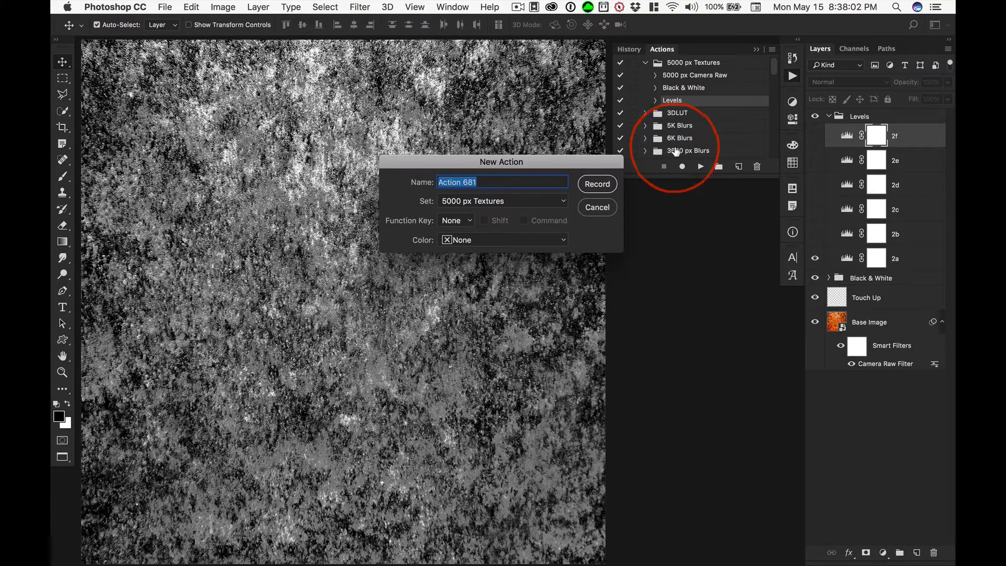
text(Leve)
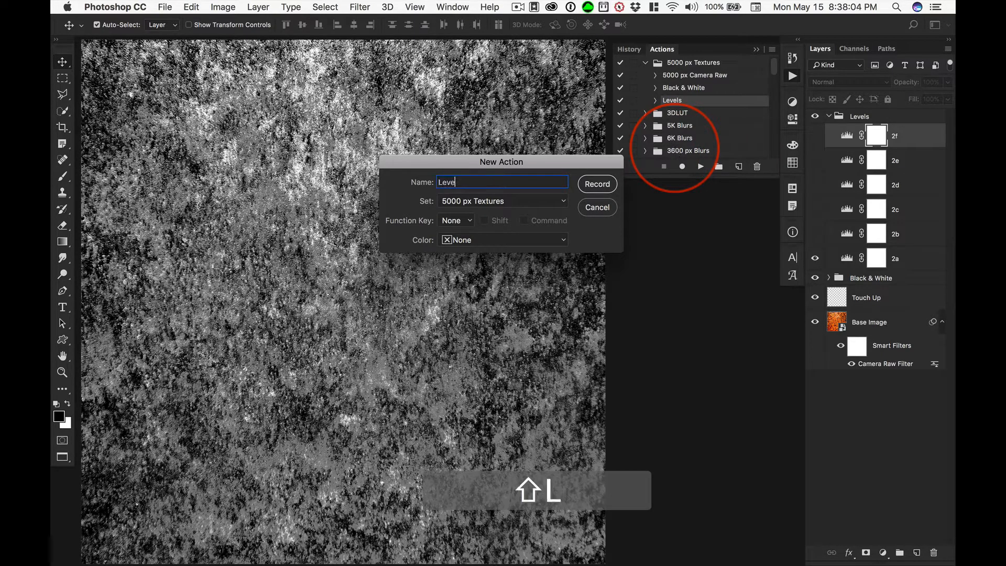
text(ls Settings)
key(Return)
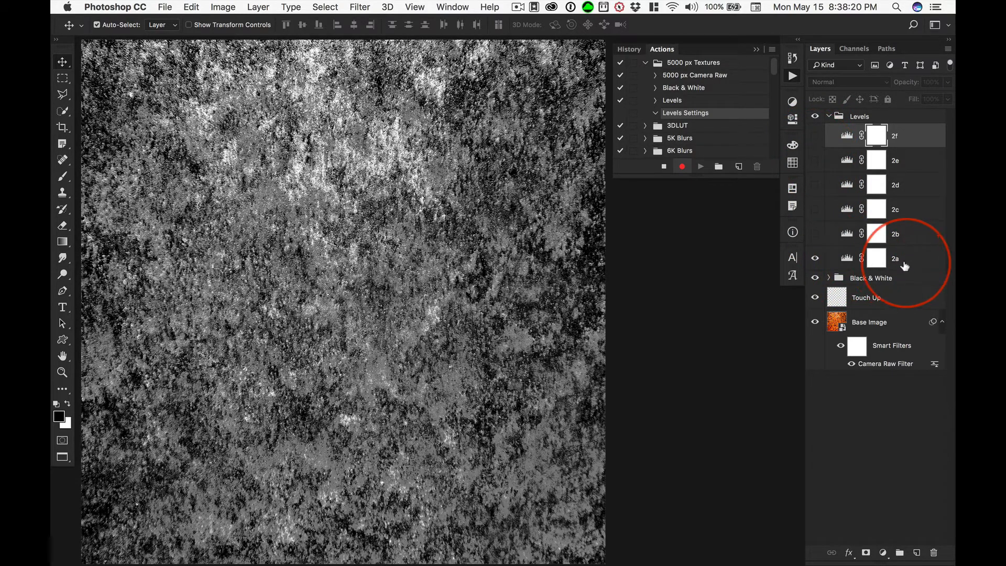
Set the 2a levels layer's highlight input level to 30, then hide the layer
click(842, 258)
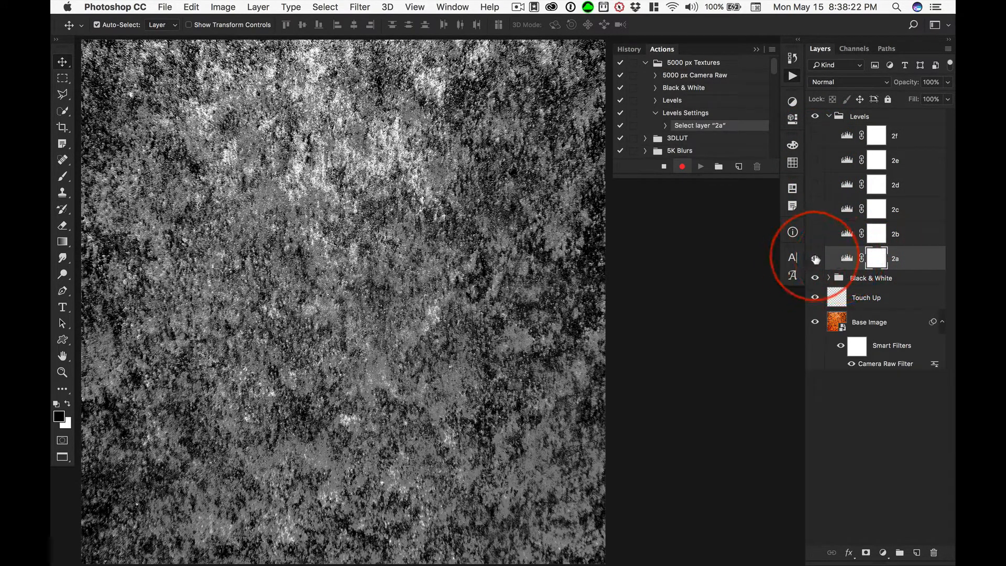
double_click(846, 259)
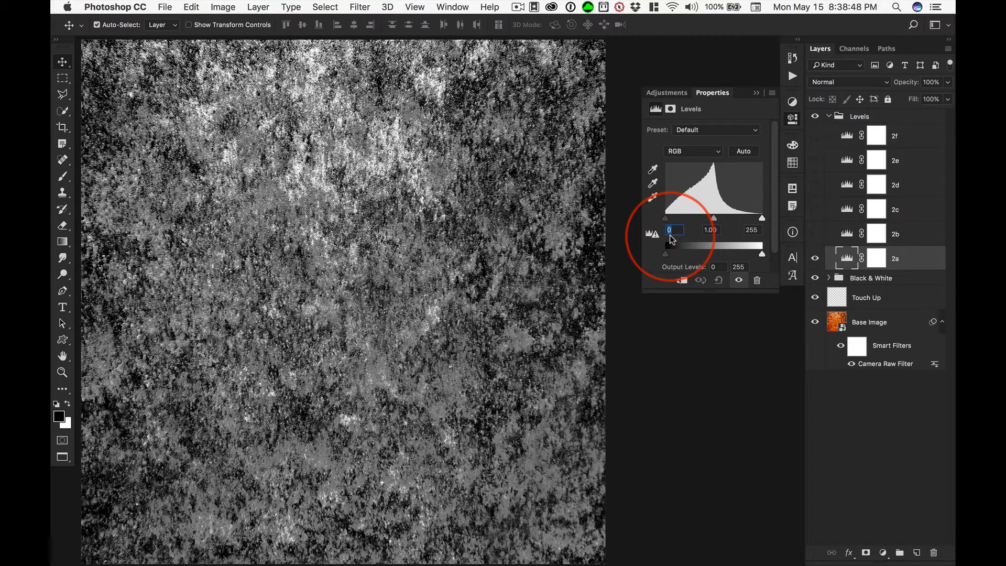
key(Tab)
key(Tab)
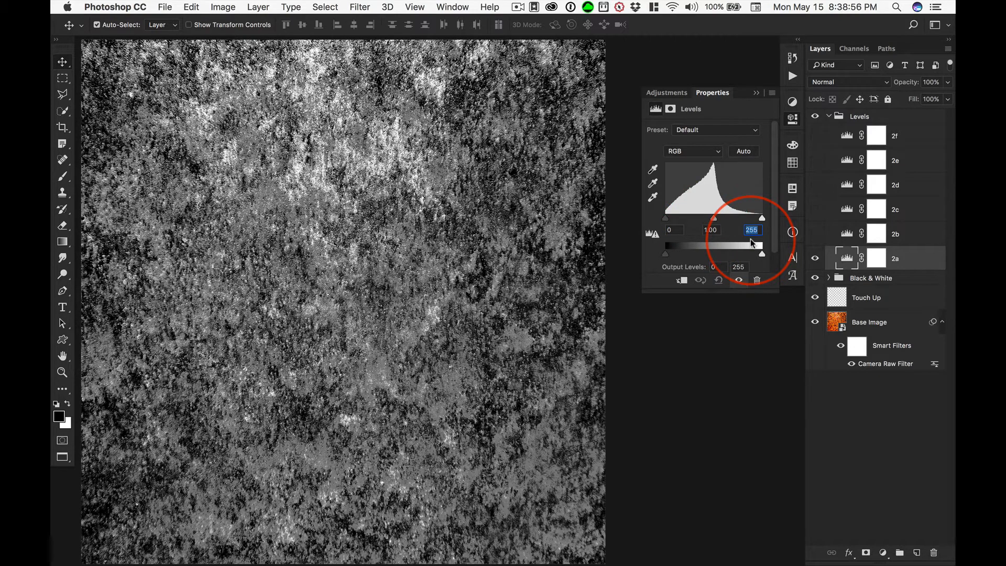
text(30)
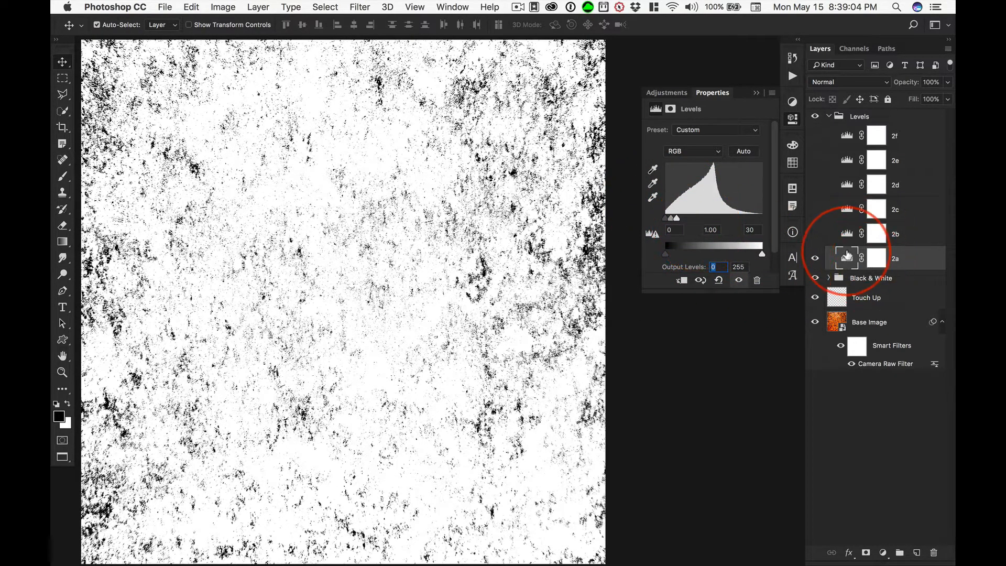
click(813, 261)
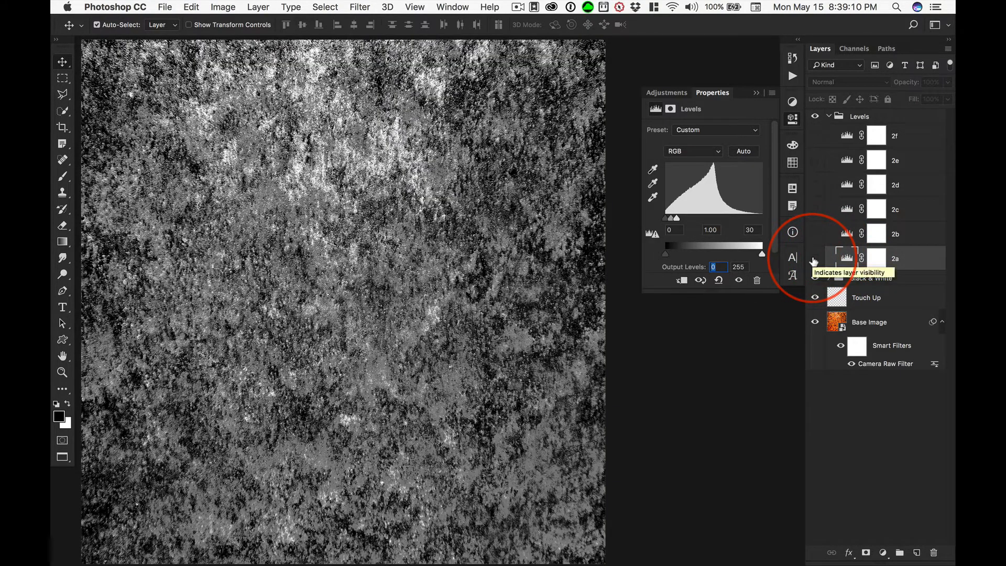
Show the 2b levels layer, set its shadow input to 56 and highlight input to 86, and hide it again
click(847, 234)
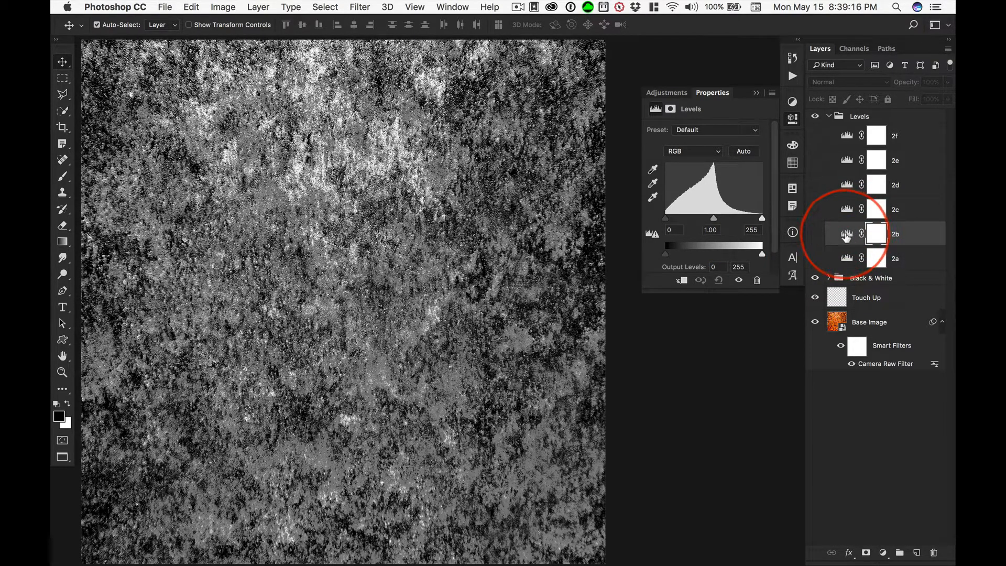
click(814, 234)
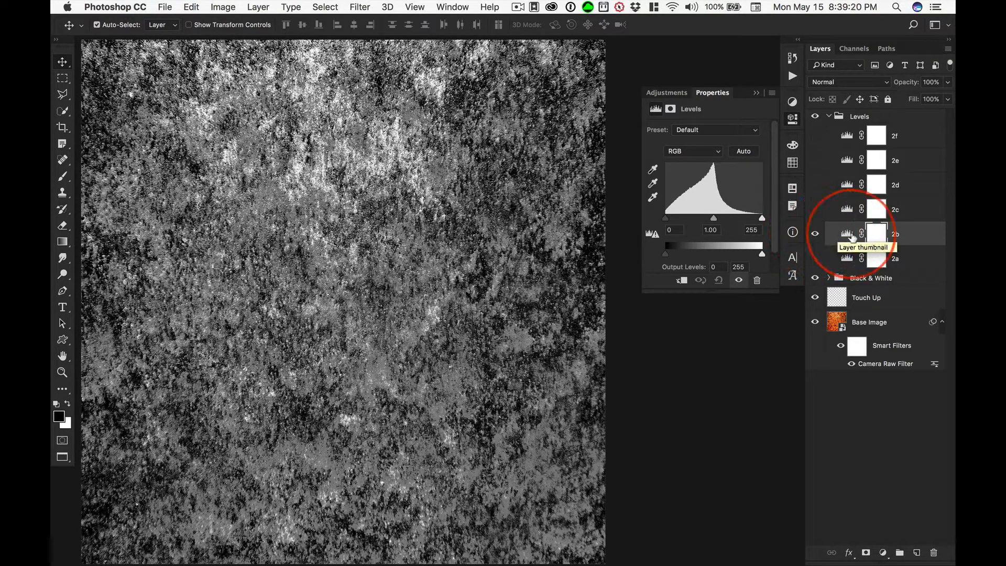
click(848, 235)
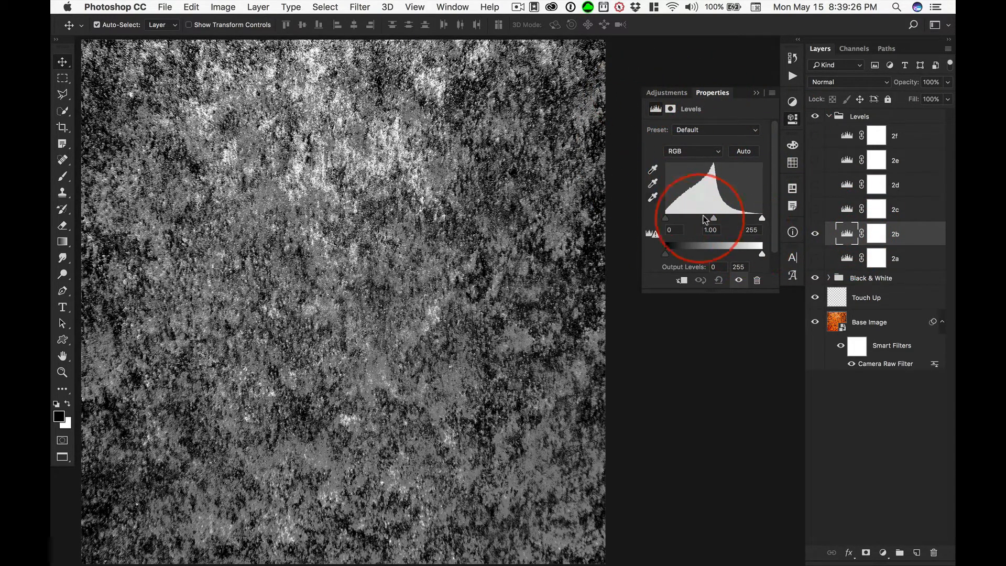
click(673, 229)
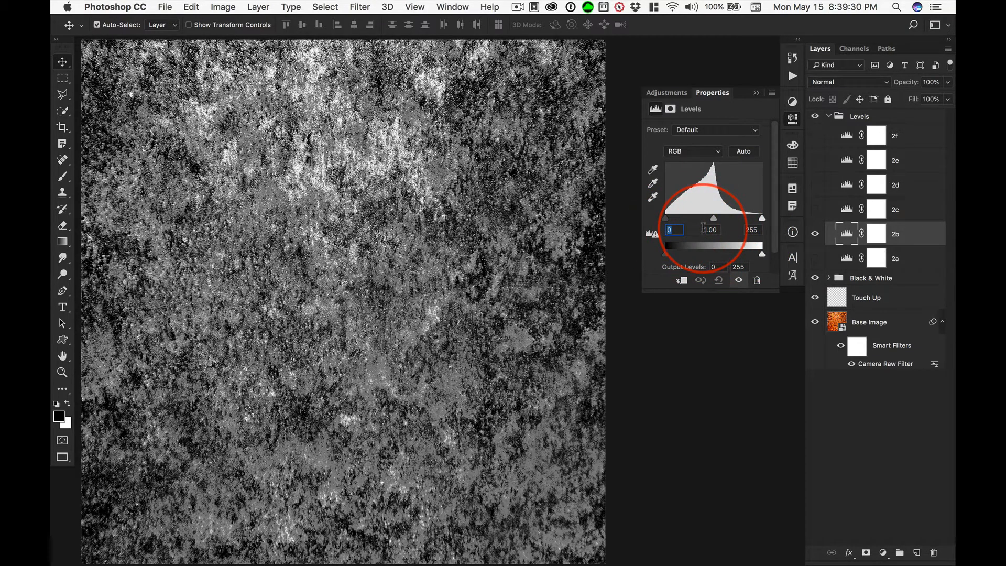
text(56)
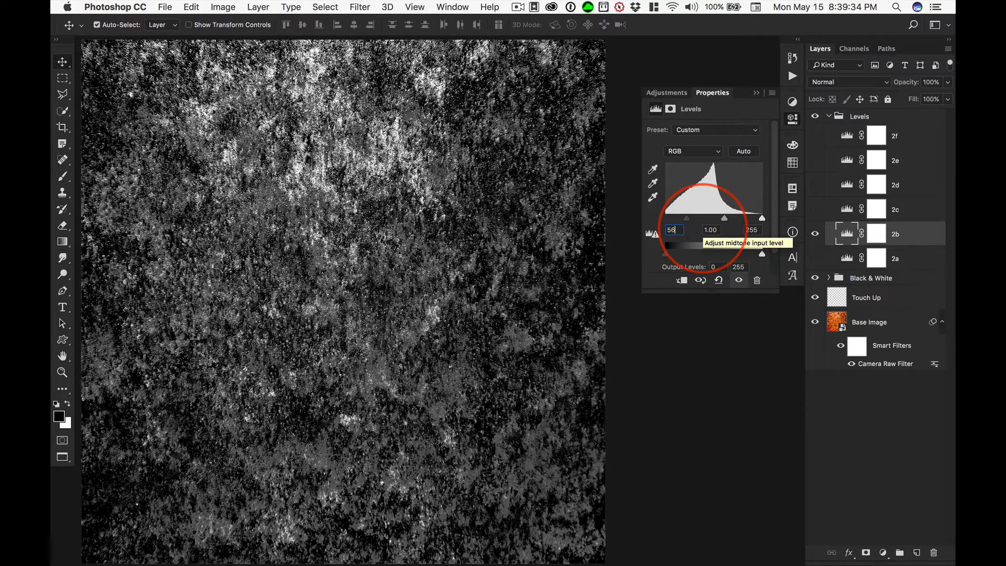
click(704, 230)
key(Tab)
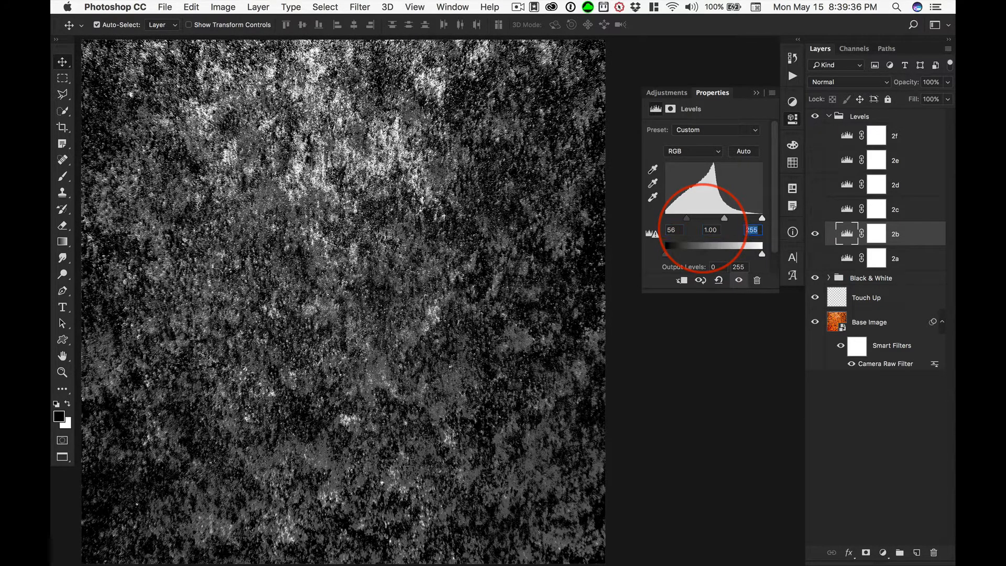
text(86)
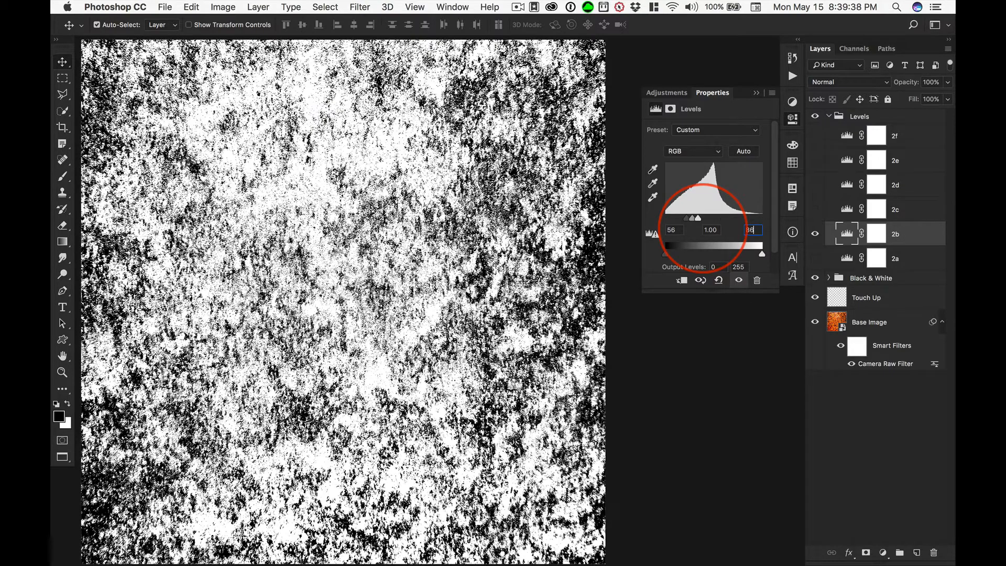
click(815, 234)
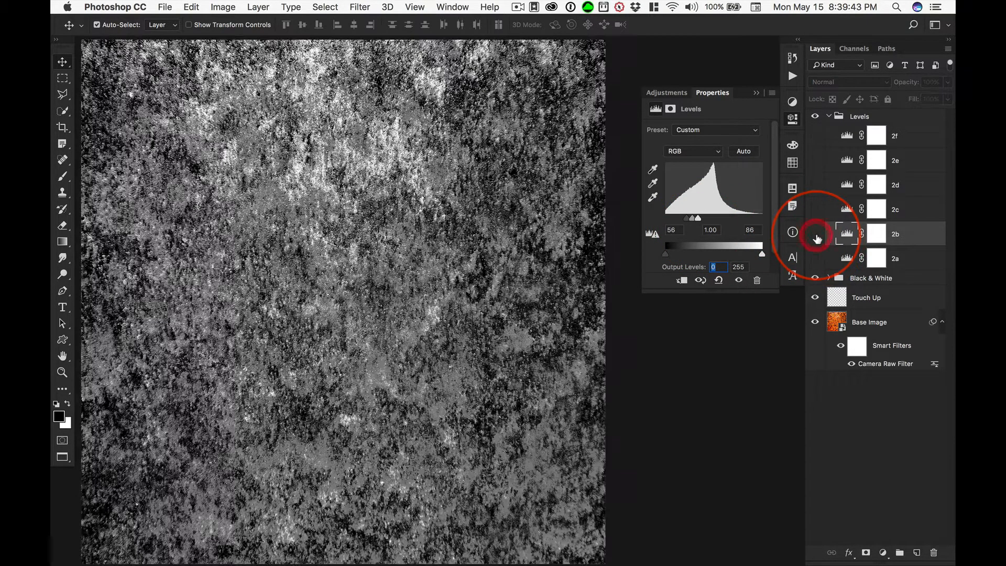
Show the 2c levels layer, set its shadow input to 112 and highlight input to 142, and hide it again
click(835, 211)
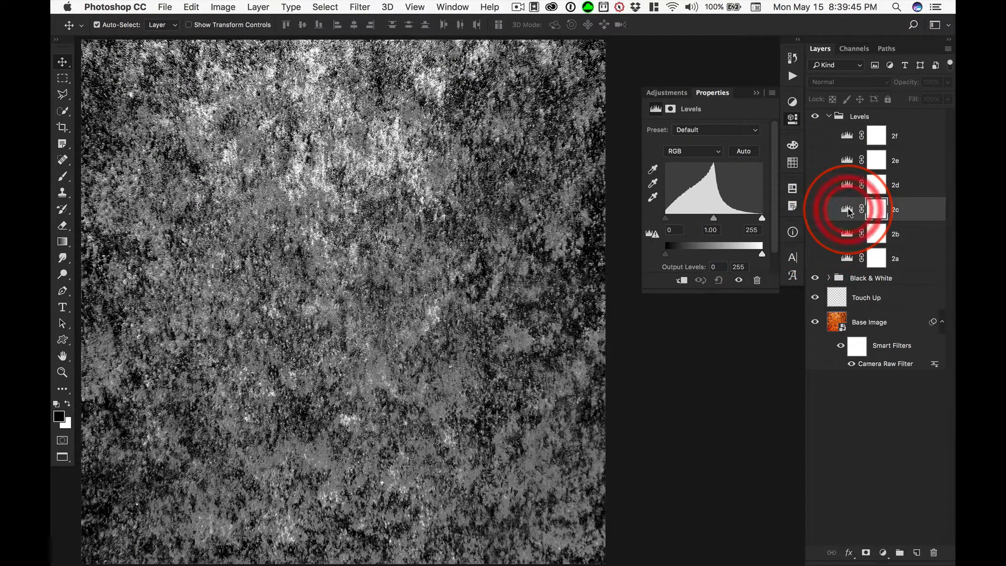
click(815, 210)
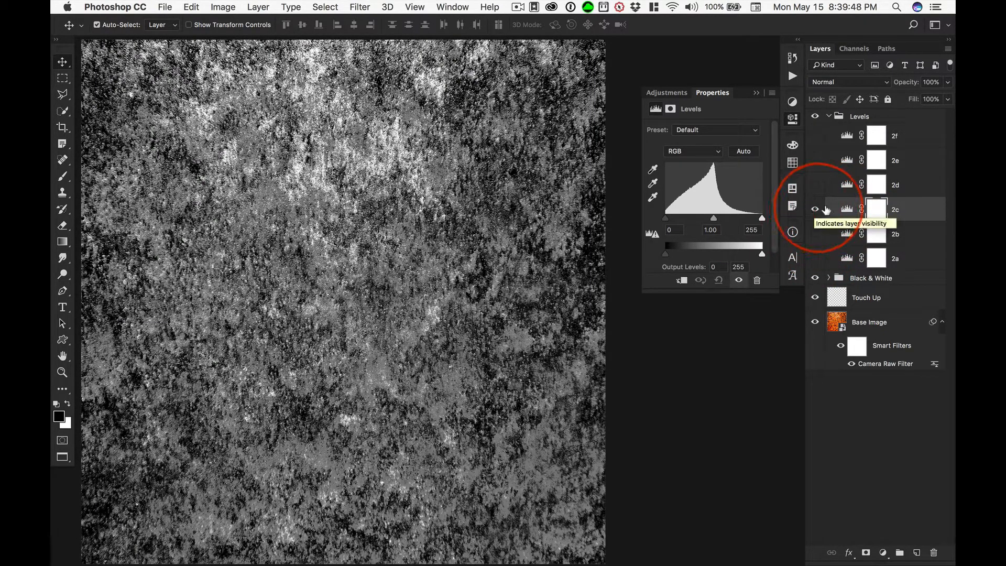
click(847, 208)
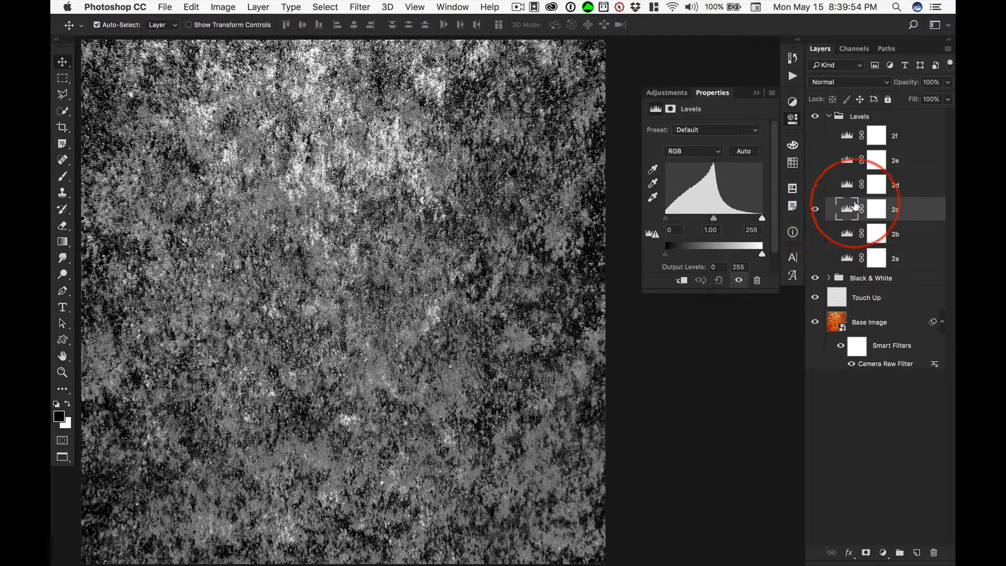
click(675, 229)
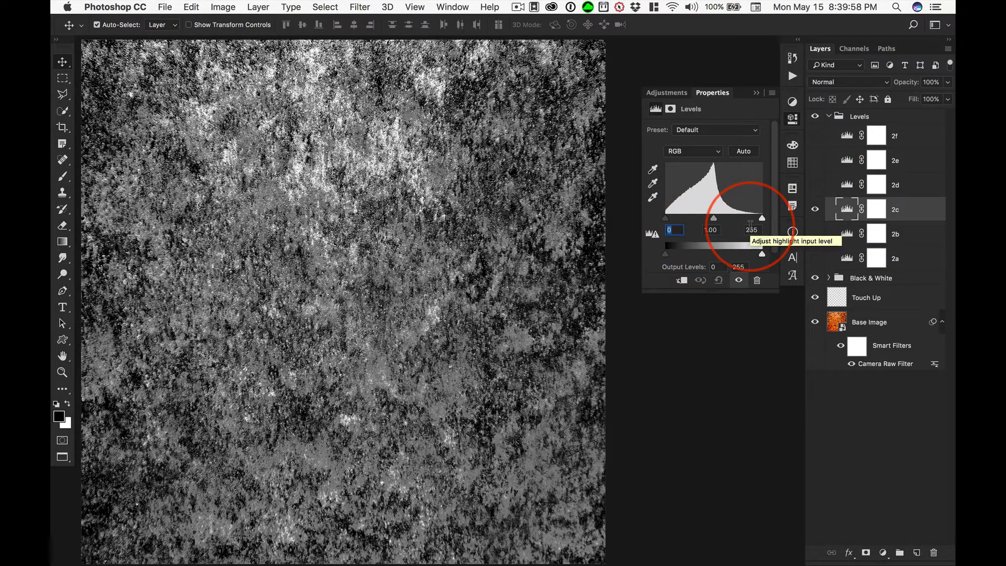
text(112)
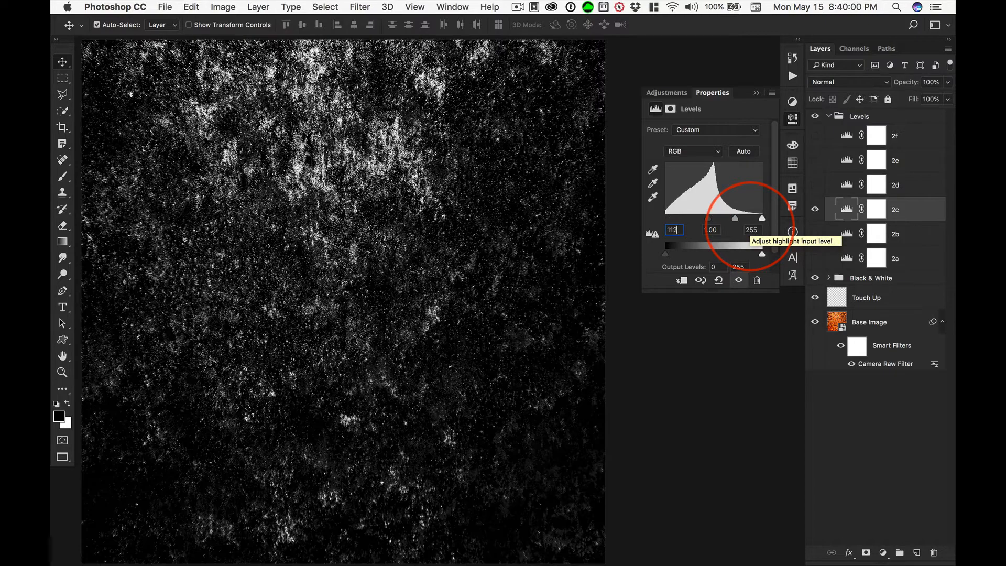
key(Tab)
key(Tab)
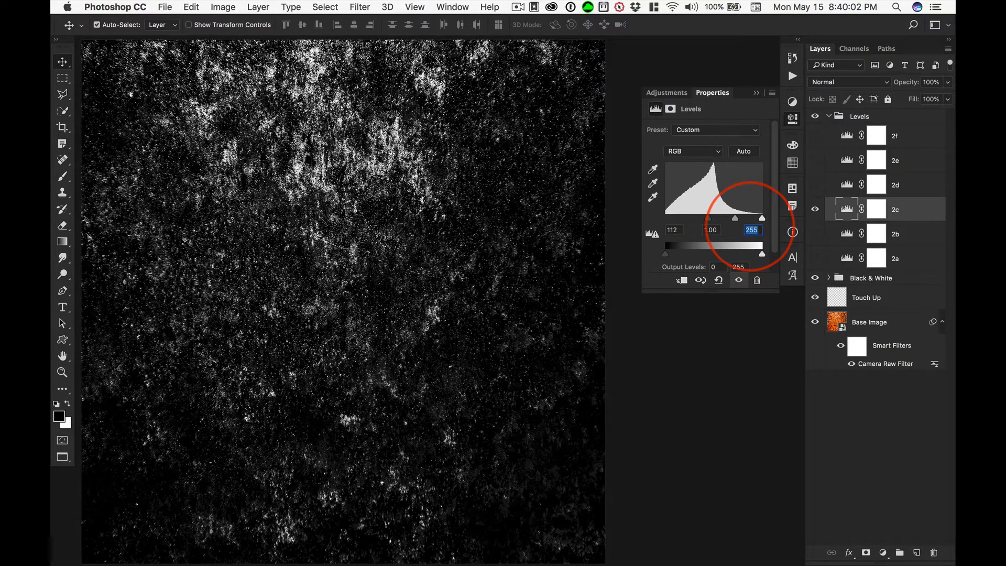
text(142)
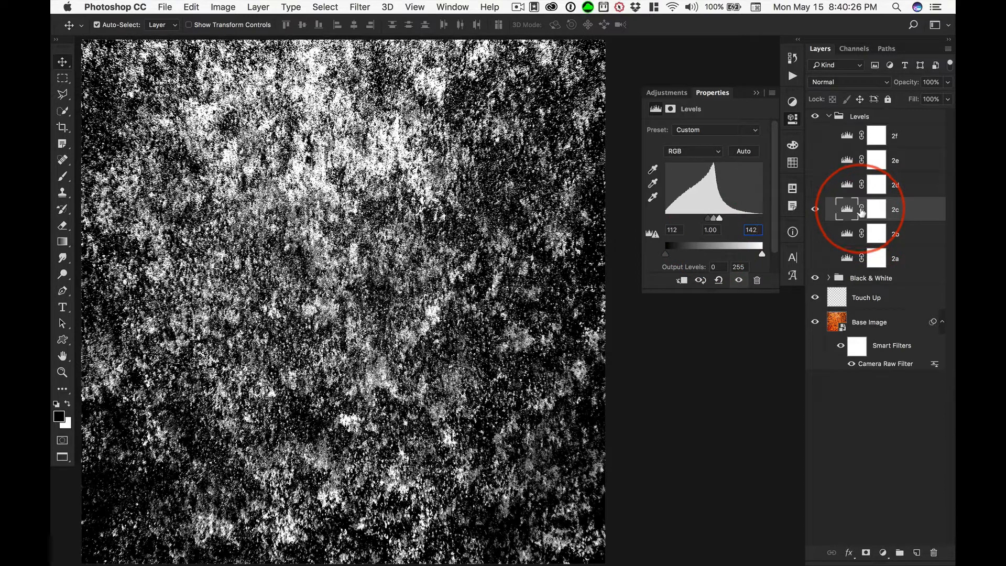
click(814, 211)
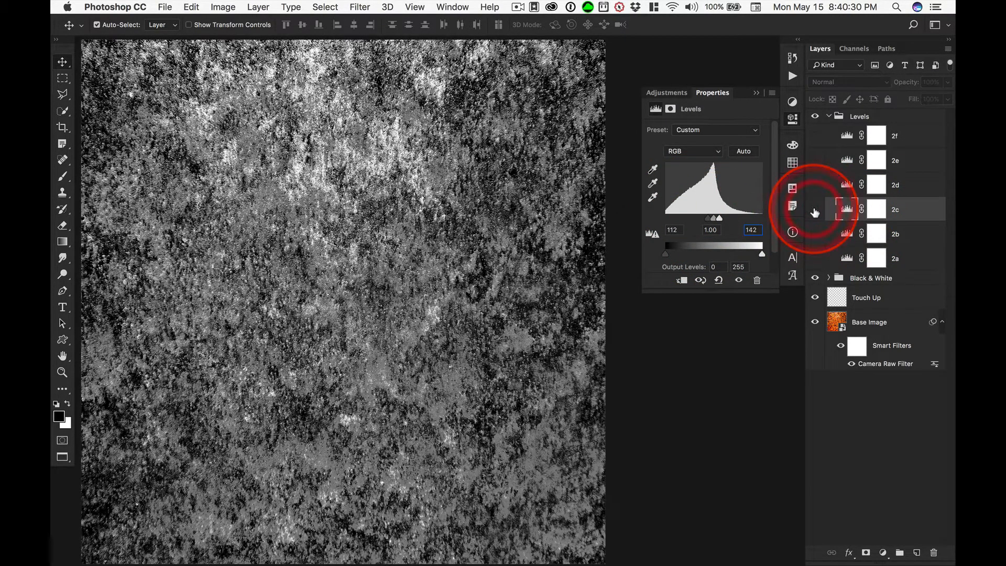
Show the 2d levels layer, set its shadow input to 168 and highlight input to 198, and hide it again
click(847, 184)
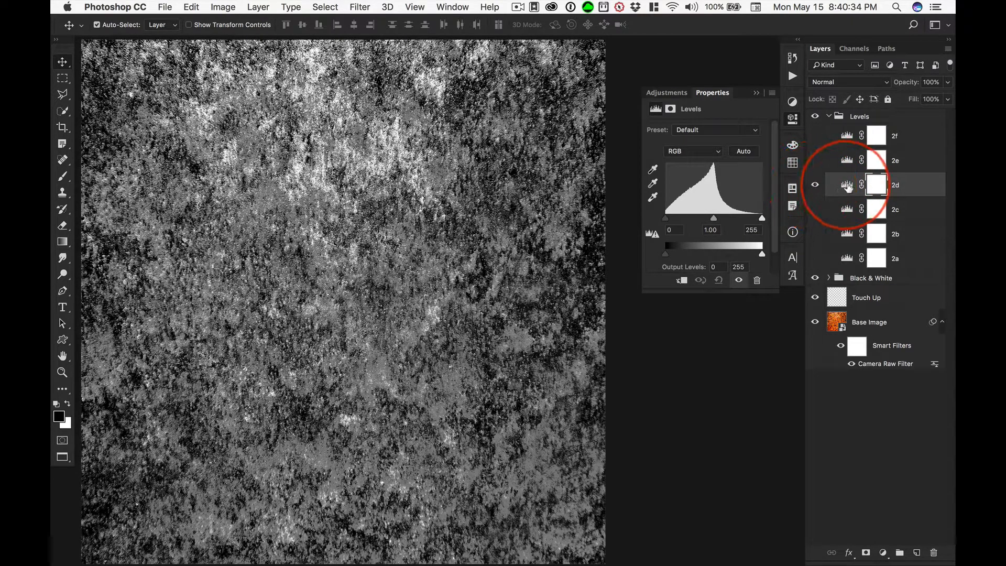
click(847, 184)
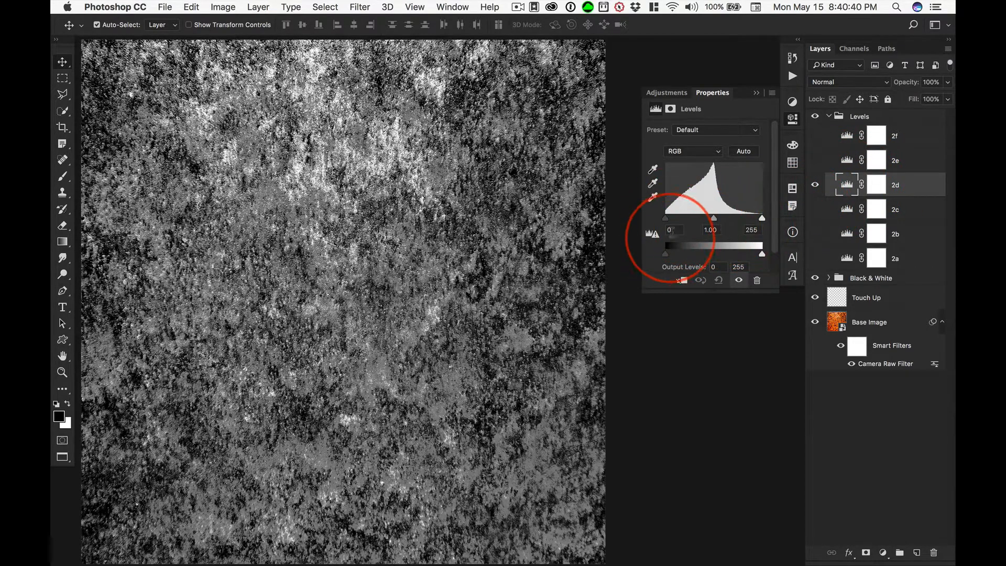
click(675, 230)
drag(675, 228, 665, 229)
text(168)
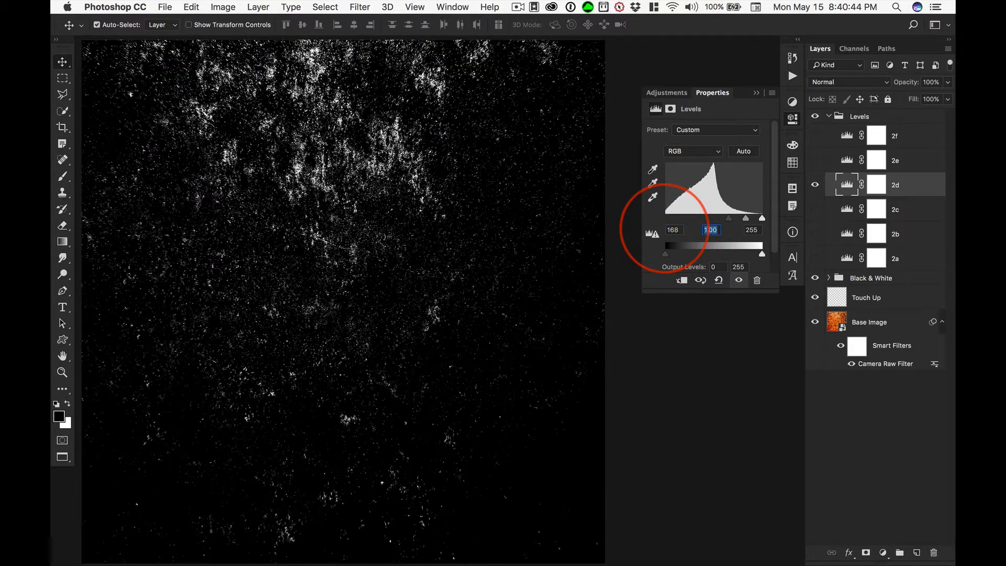
key(Tab)
text(198)
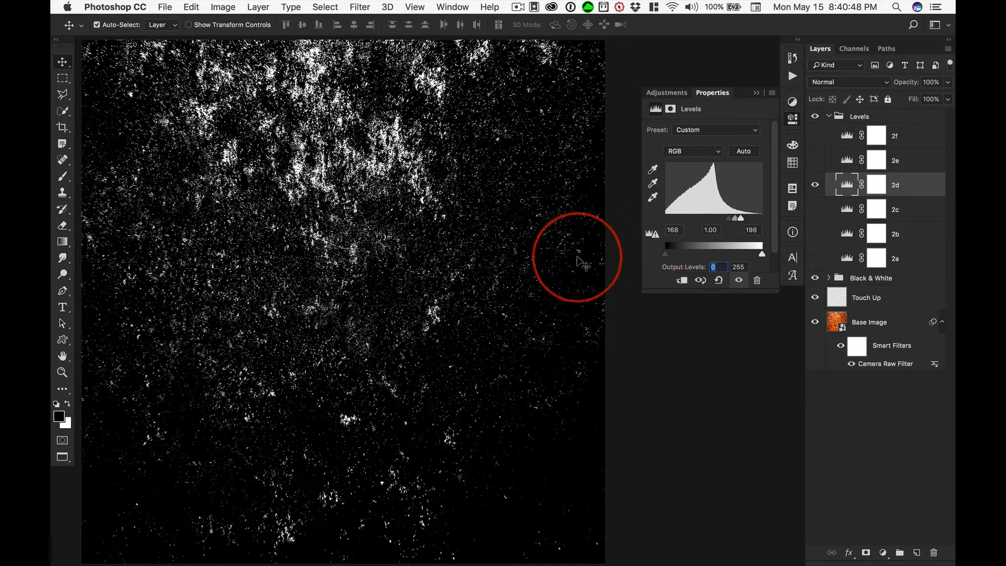
click(815, 185)
Show the 2e levels layer, set its shadow input level to 225, and hide it again
click(837, 162)
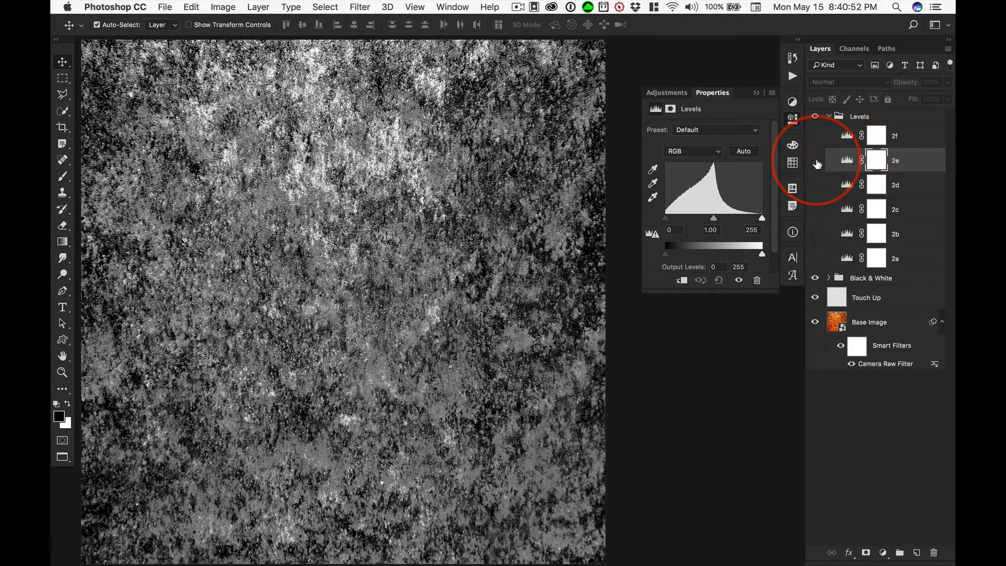
click(815, 161)
click(847, 160)
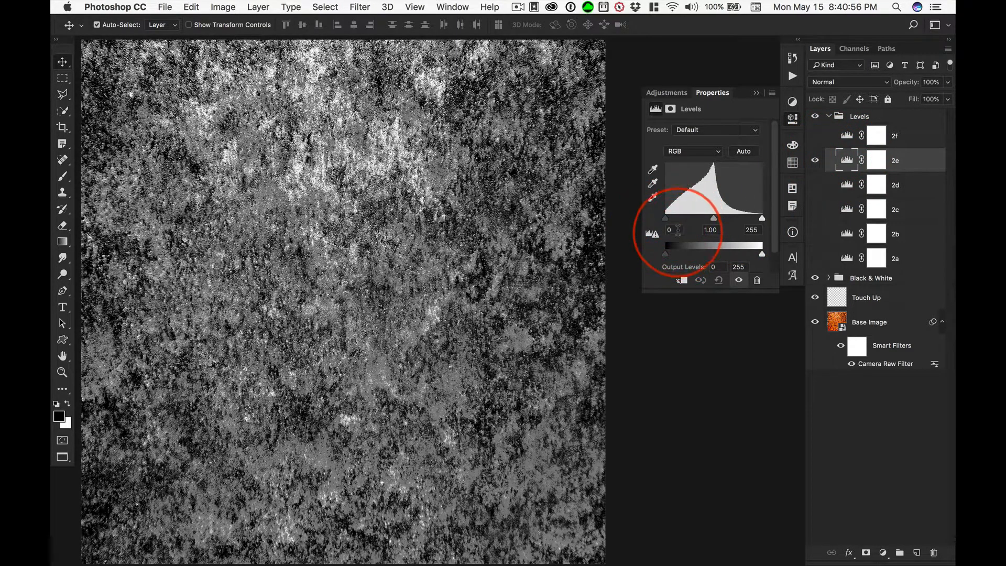
click(655, 229)
text(225)
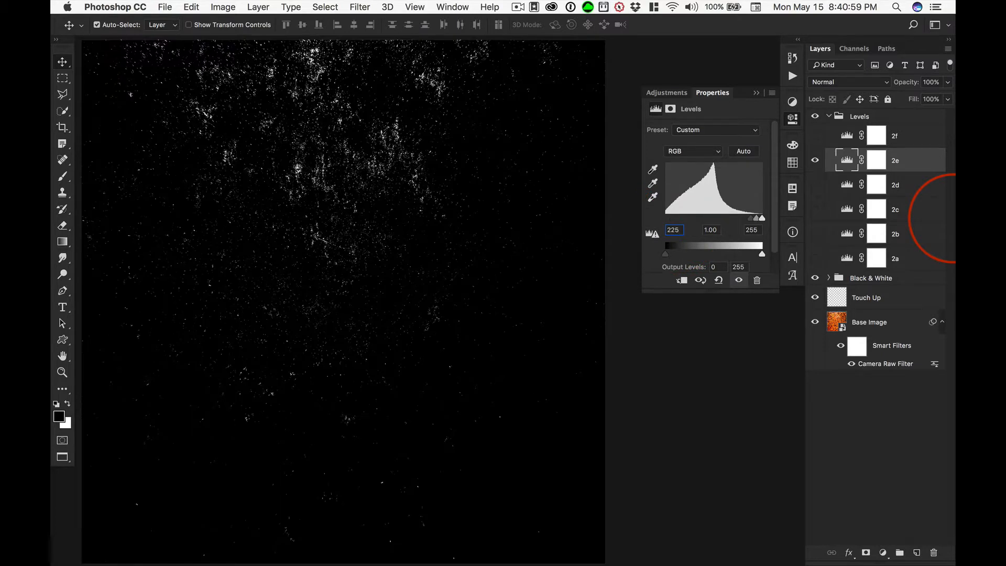
key(Tab)
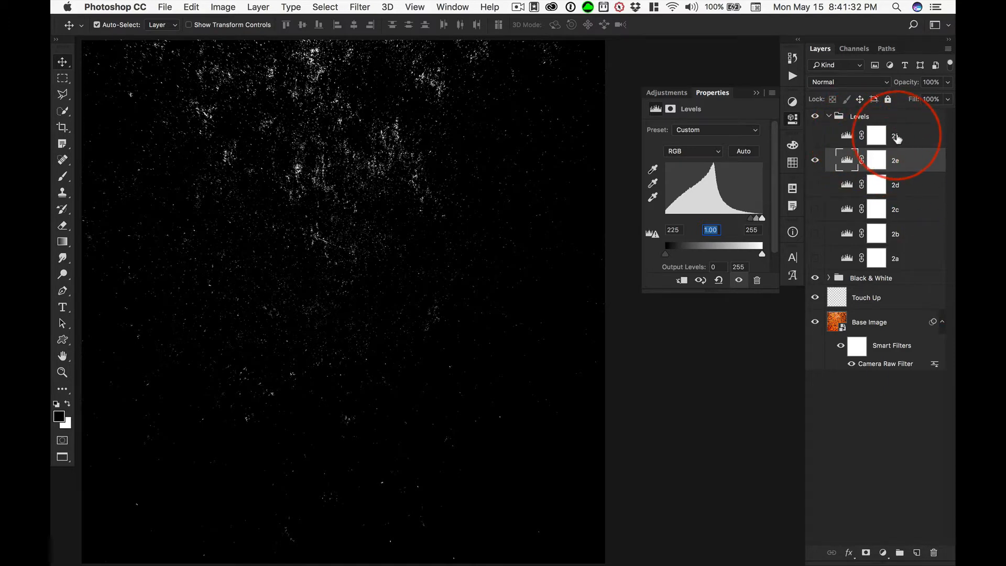
click(815, 162)
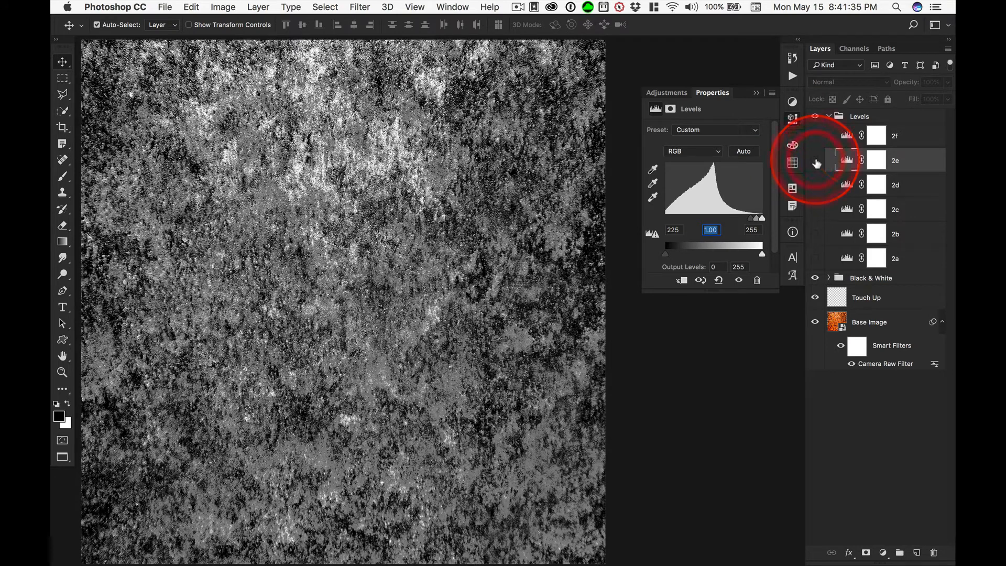
Show the 2f levels layer, set its midtone input level to 0.13, and hide it again
click(846, 138)
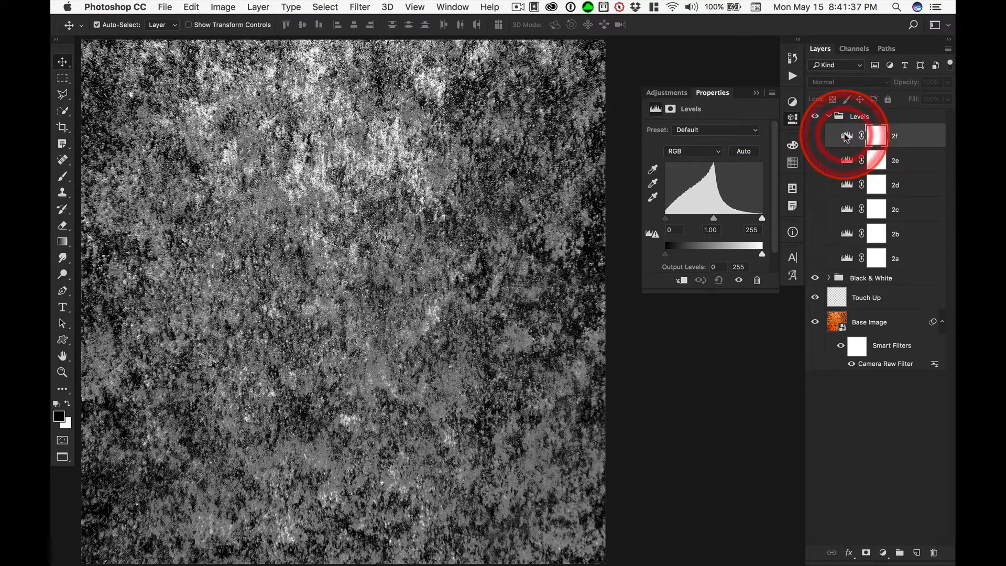
click(814, 137)
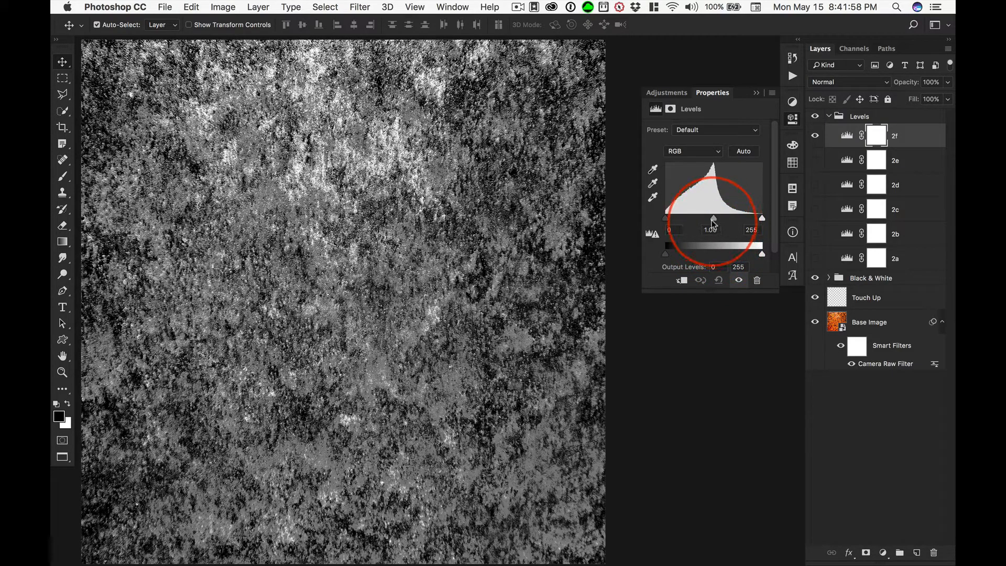
drag(714, 219, 754, 221)
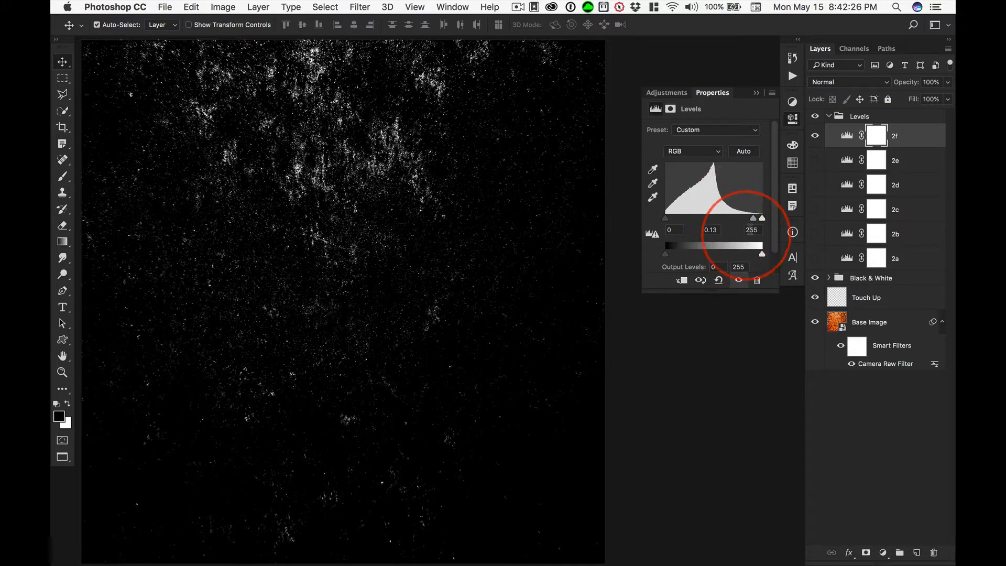
mouse_move(752, 218)
mouse_down()
mouse_move(674, 222)
mouse_move(755, 221)
mouse_up()
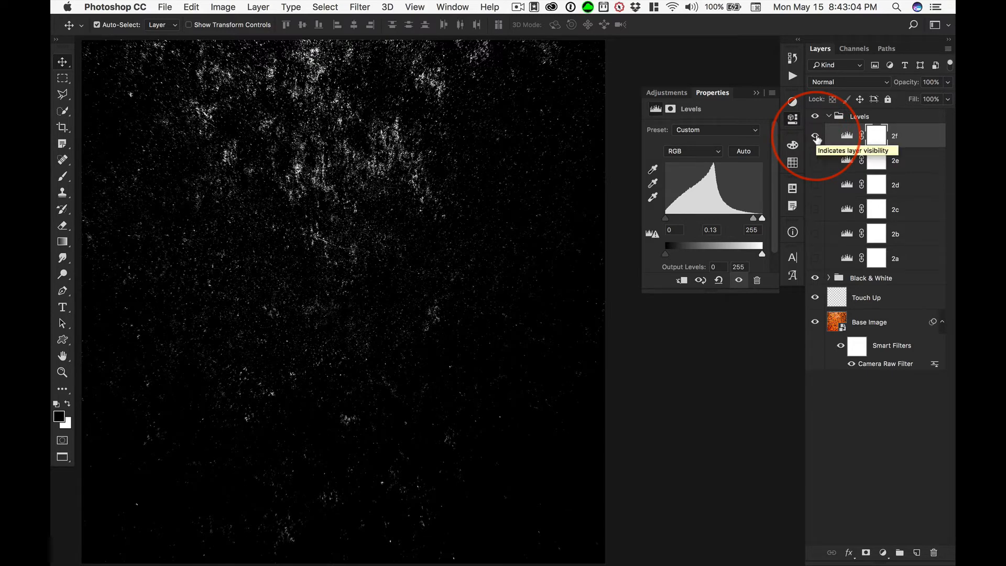
click(816, 137)
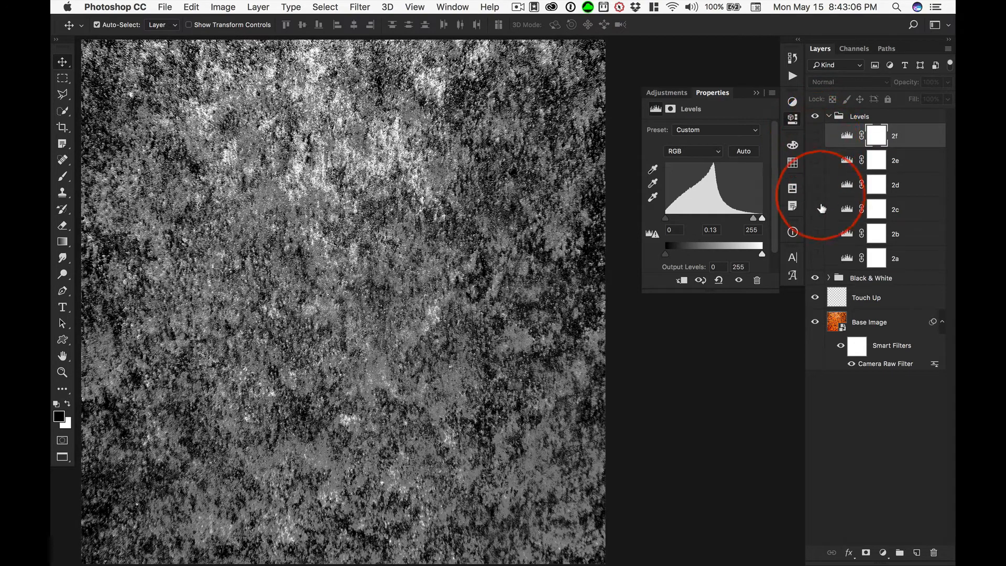
Show and select the 2a levels layer, and collapse the Levels layer group
click(815, 258)
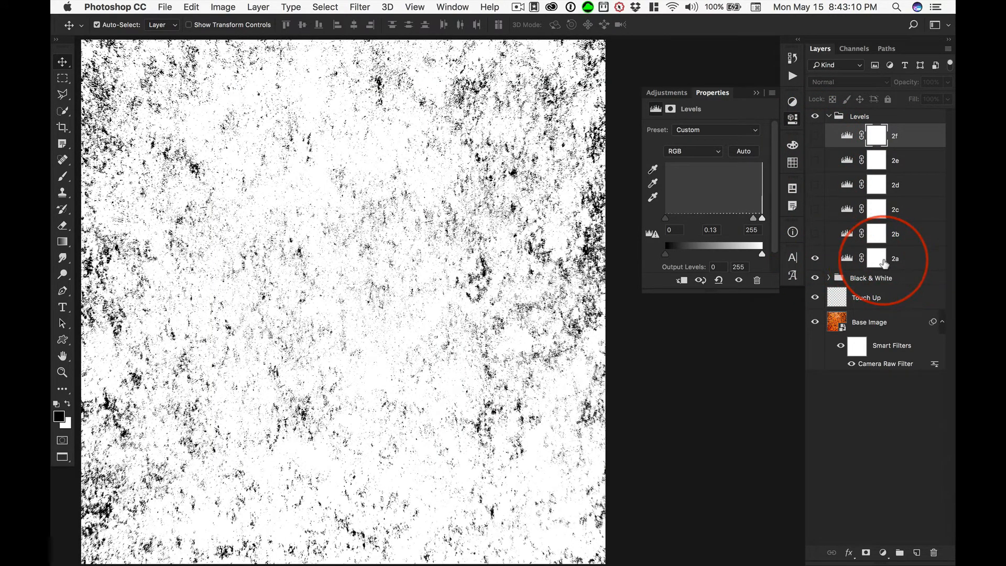
click(848, 259)
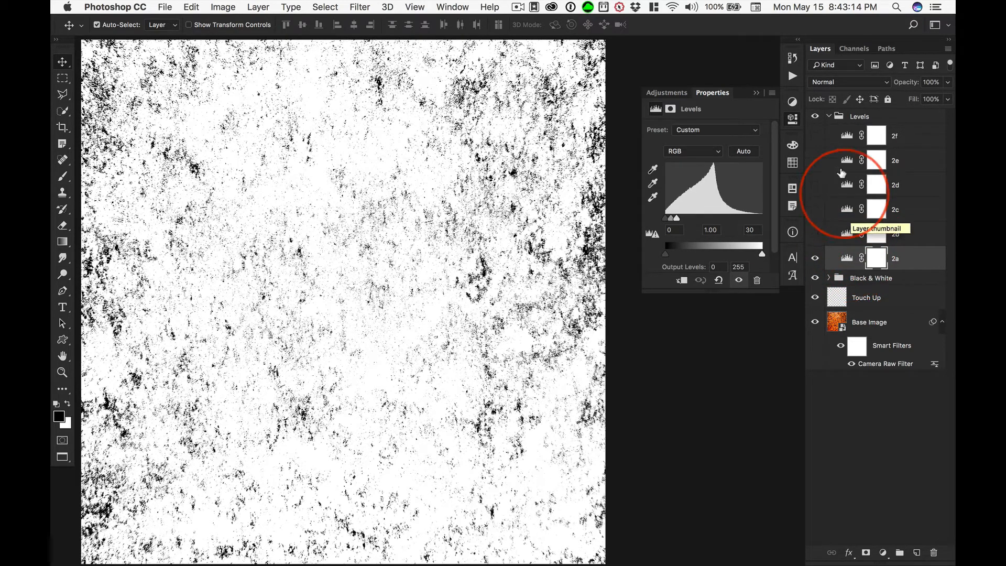
click(828, 115)
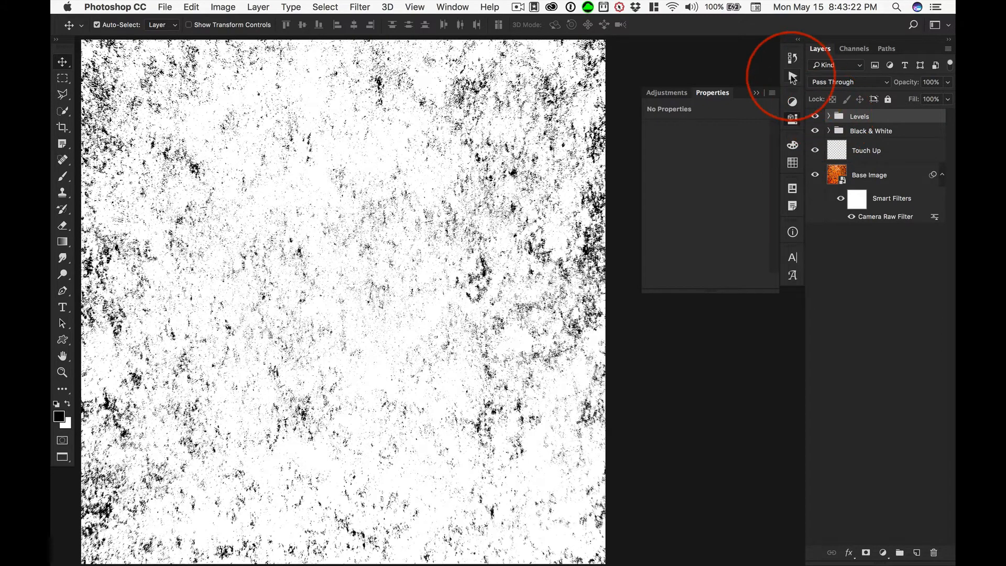
Stop recording the Levels Settings action, review its recorded commands, and collapse it in the 5000 px Textures set
click(792, 77)
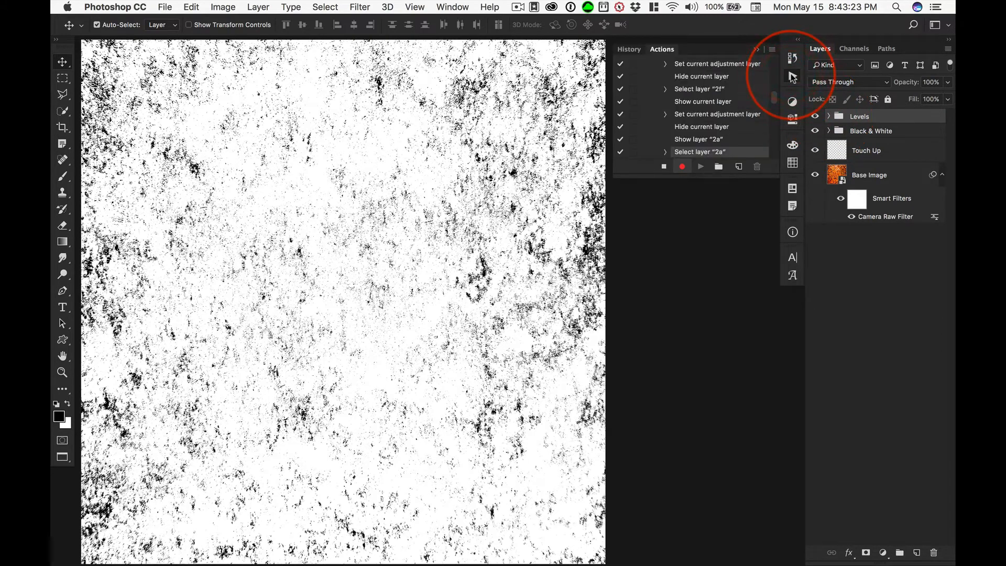
click(663, 166)
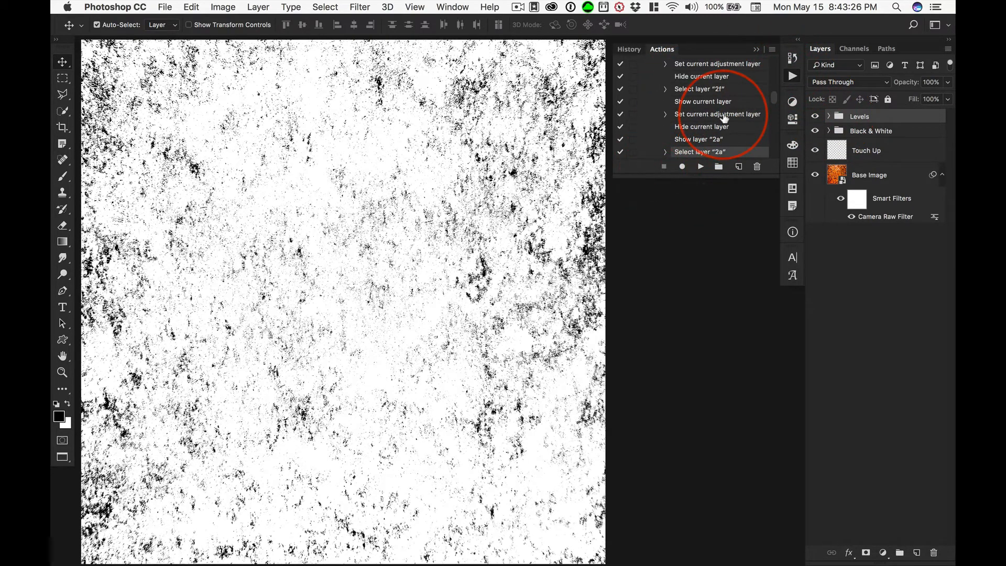
scroll(723, 117, up, 10)
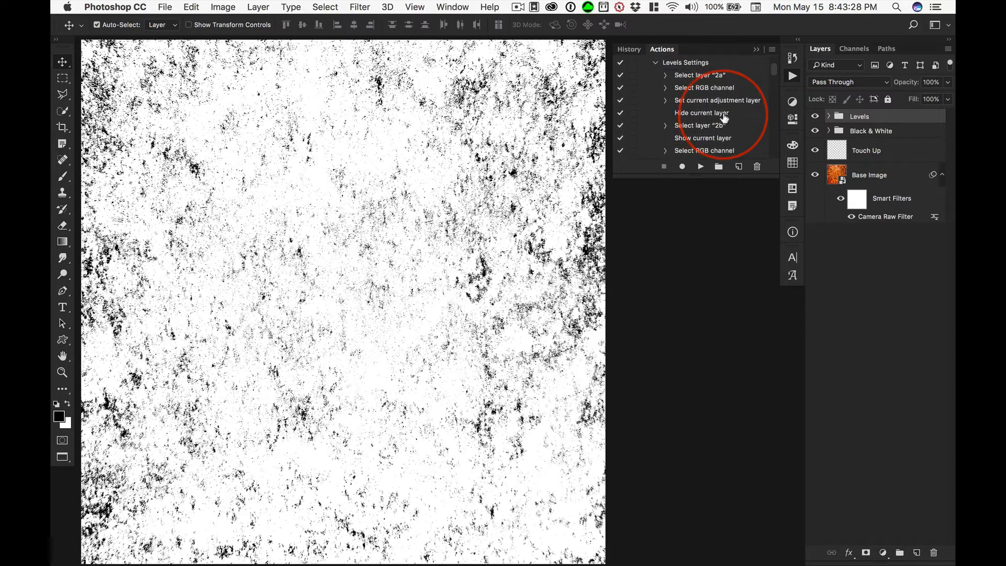
scroll(723, 117, down, 10)
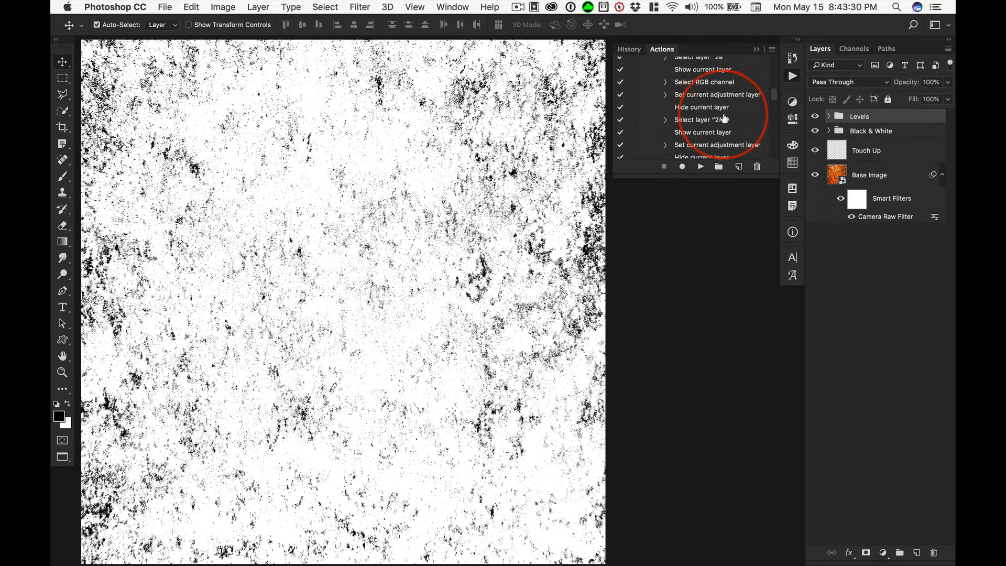
scroll(723, 118, up, 10)
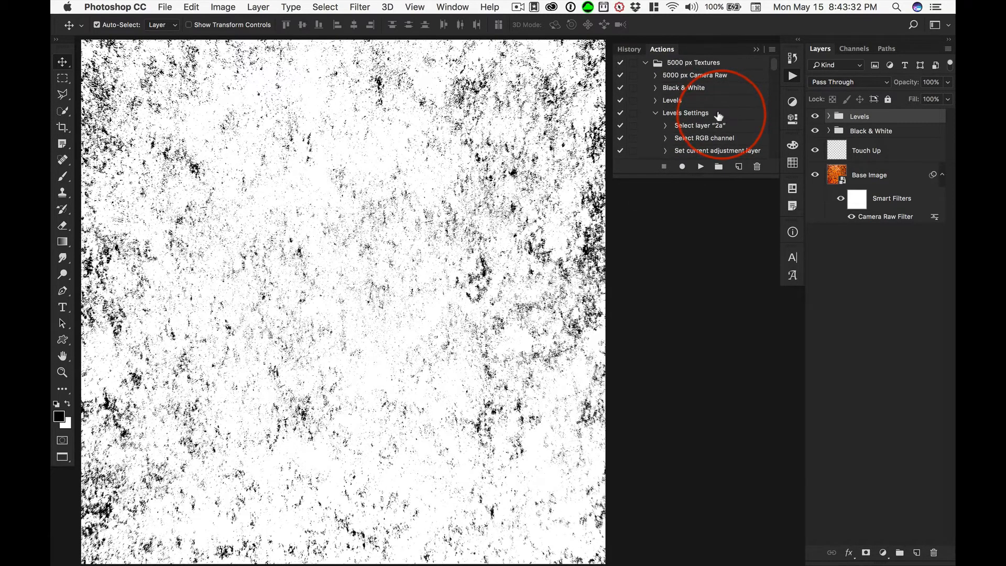
click(654, 112)
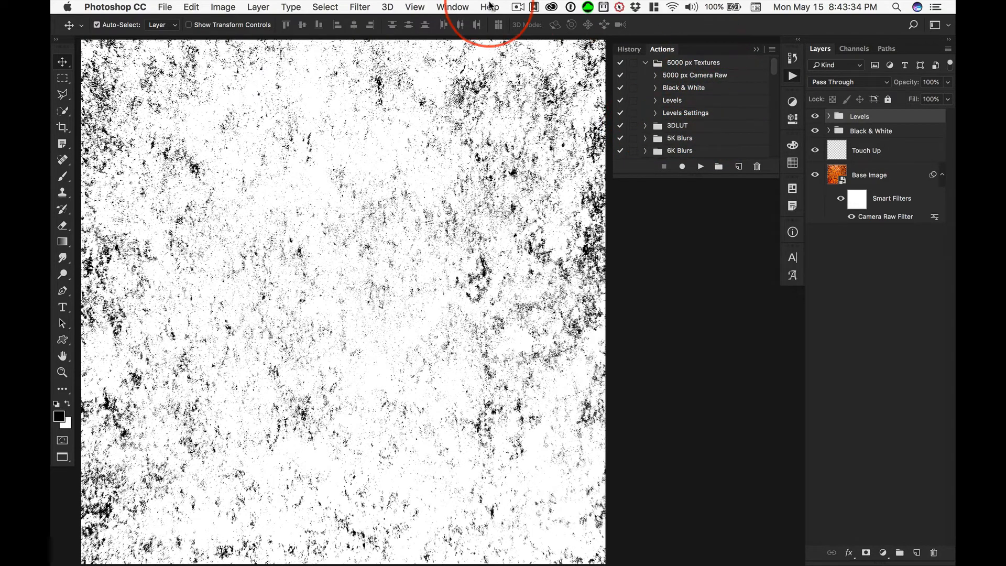